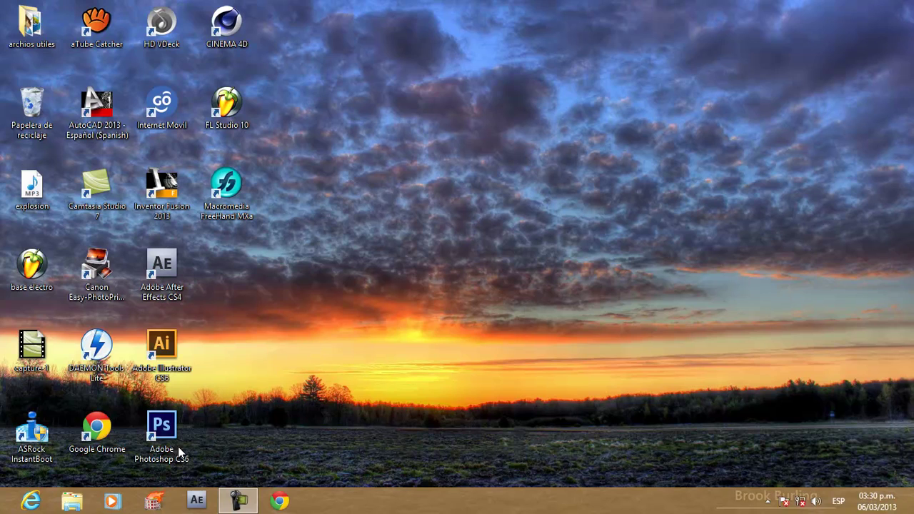
Open the Windows 8 Start screen and look through all its app tiles from one end to the other.
mouse_move(0, 513)
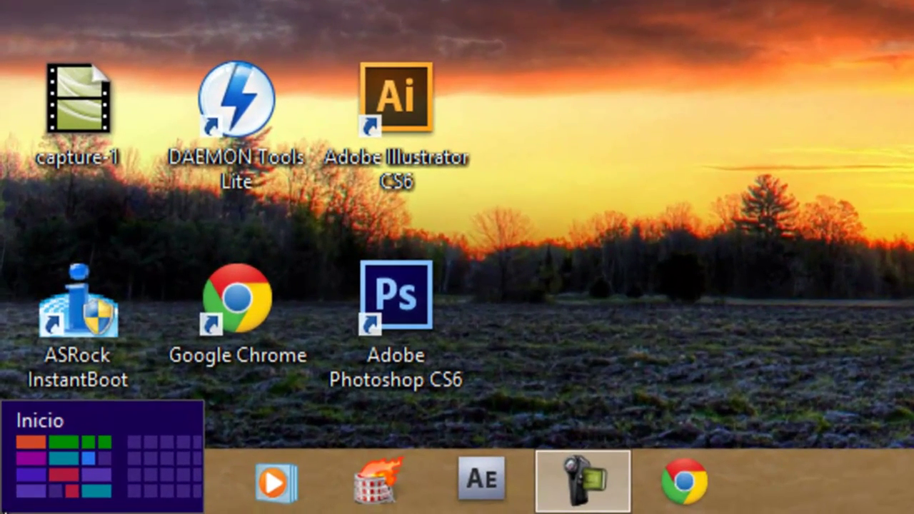
mouse_move(0, 513)
left_click(27, 484)
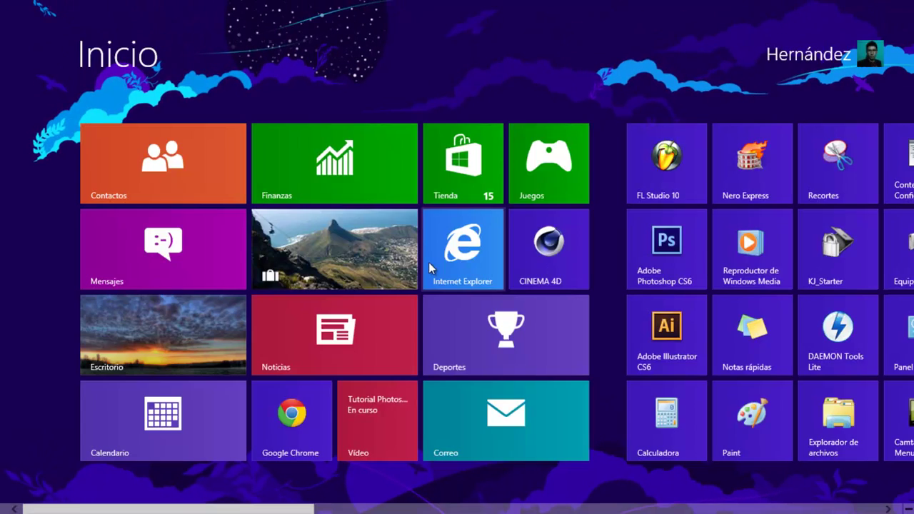
scroll(429, 270, "down", 3)
scroll(429, 270, "down", 12)
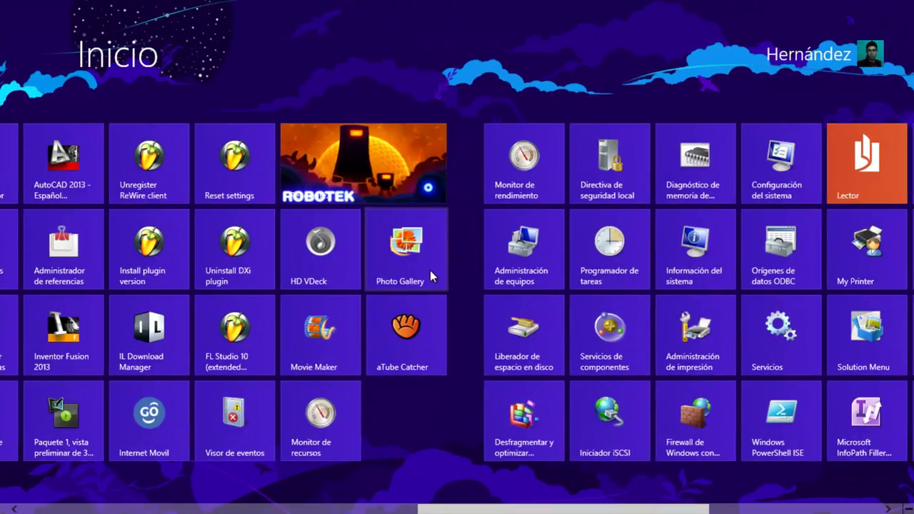
scroll(430, 272, "down", 3)
scroll(430, 271, "up", 7)
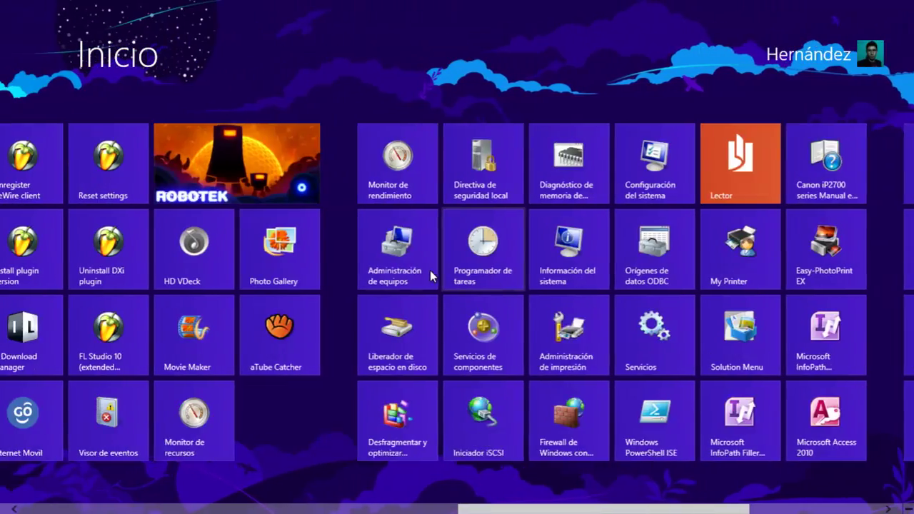
scroll(430, 270, "up", 10)
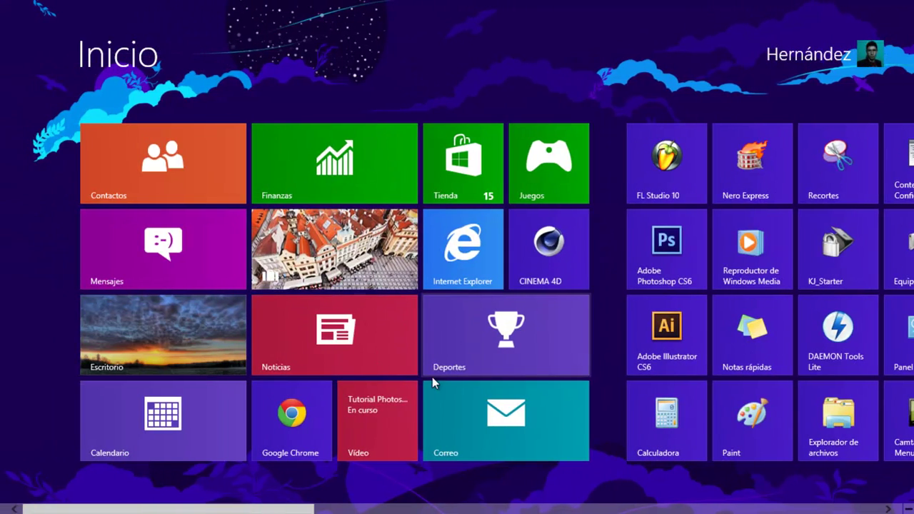
scroll(427, 378, "down", 5)
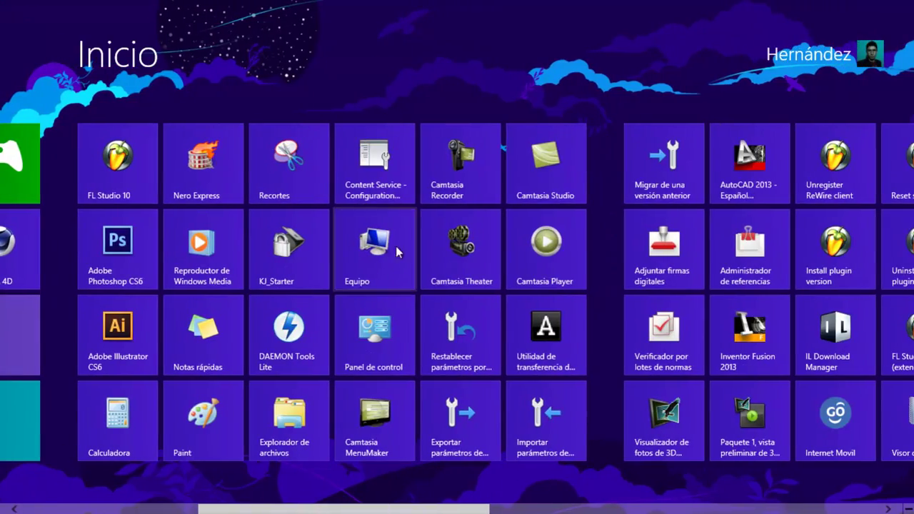
scroll(508, 70, "down", 10)
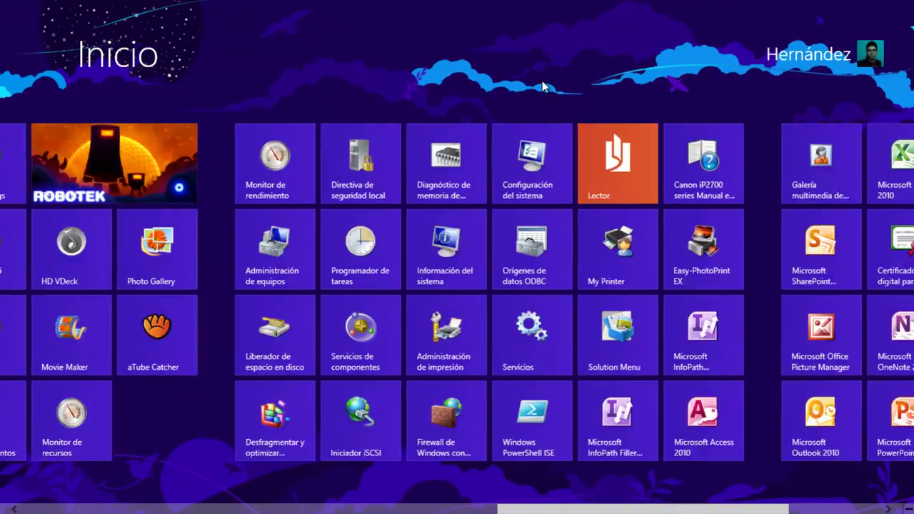
scroll(557, 88, "up", 15)
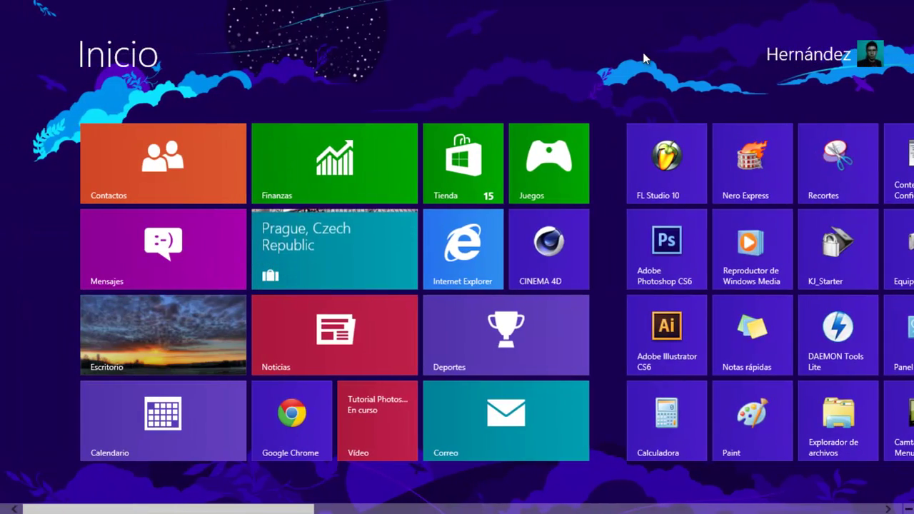
scroll(641, 64, "down", 5)
scroll(640, 65, "down", 4)
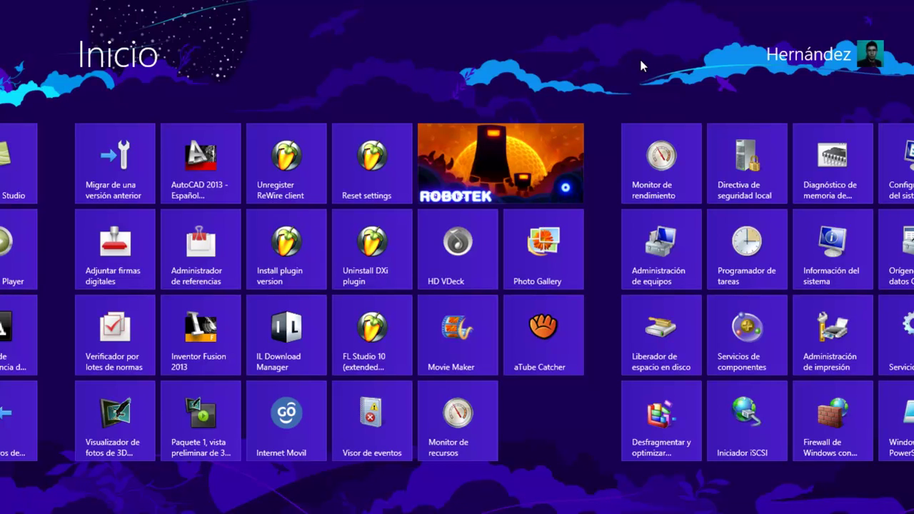
scroll(534, 61, "up", 9)
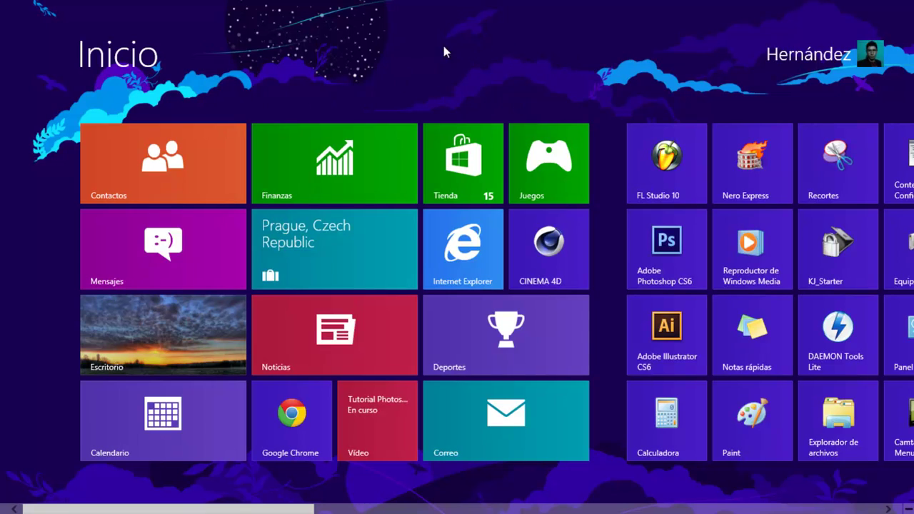
scroll(622, 71, "down", 9)
scroll(635, 68, "up", 9)
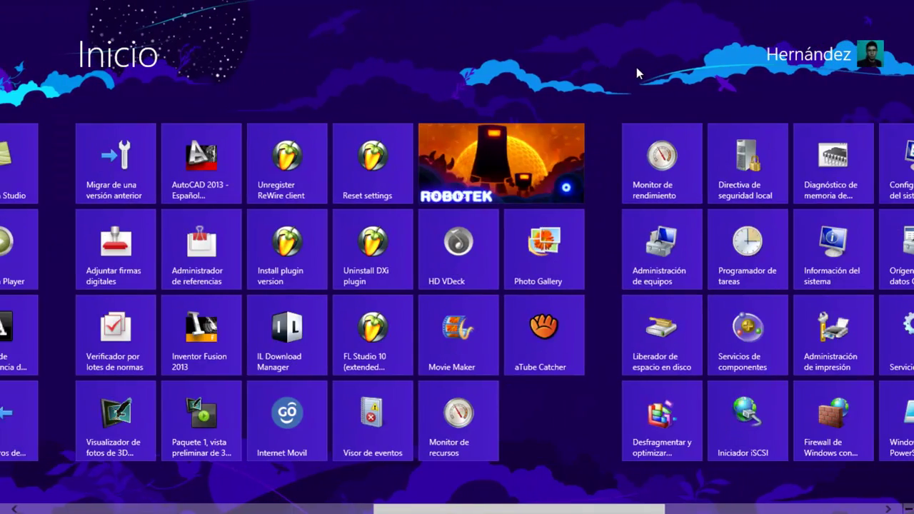
scroll(594, 64, "down", 6)
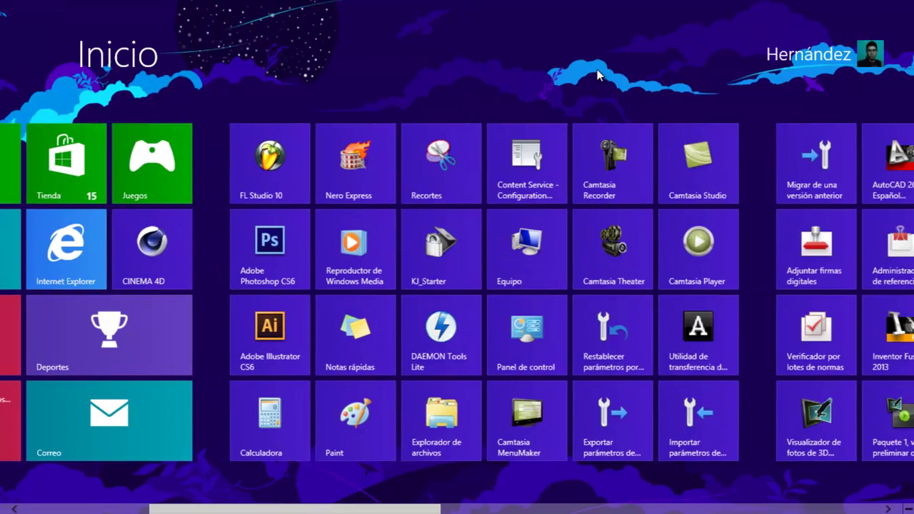
scroll(602, 67, "up", 5)
scroll(604, 67, "up", 3)
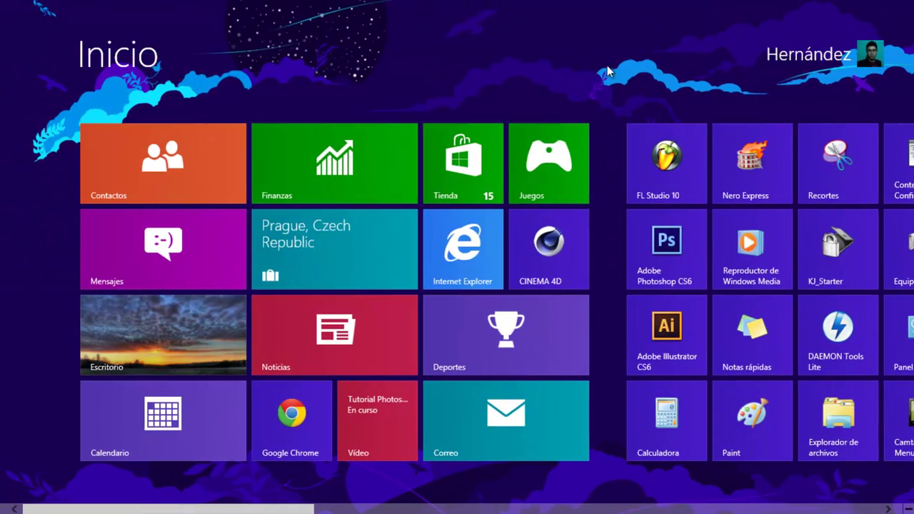
Return to the desktop, then open File Explorer in a maximized window.
left_click(207, 323)
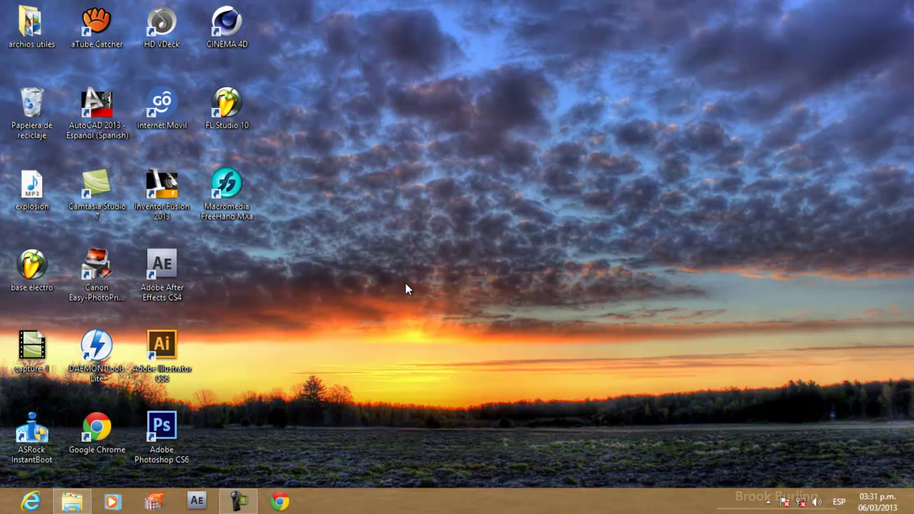
left_click(71, 502)
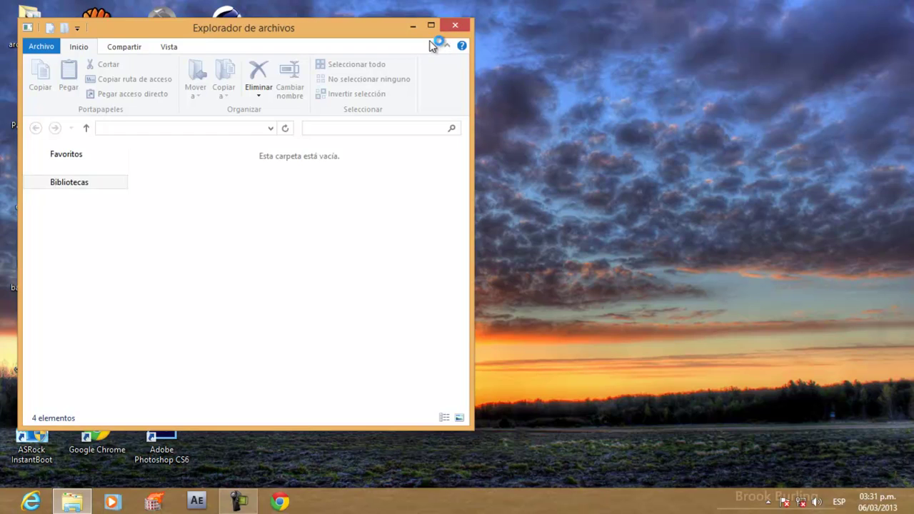
left_click(432, 26)
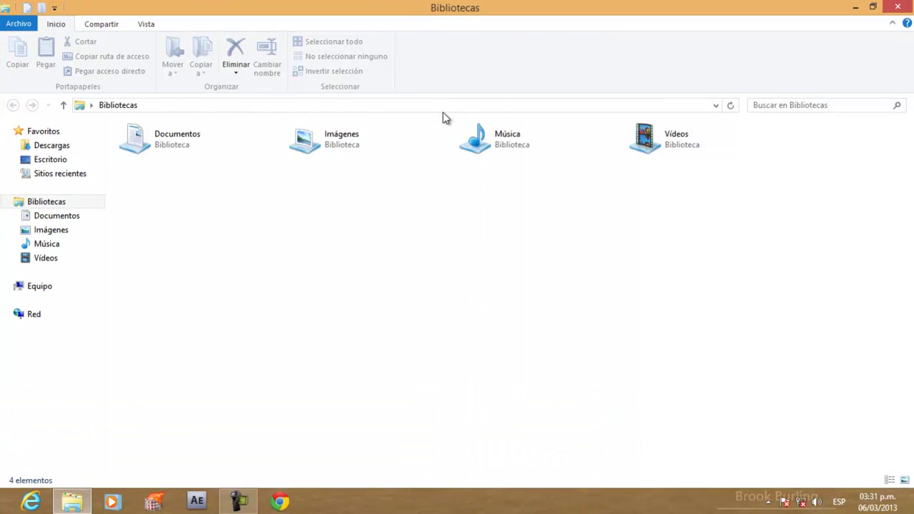
Check what kinds of new items can be created in Bibliotecas without creating any.
left_click(195, 149)
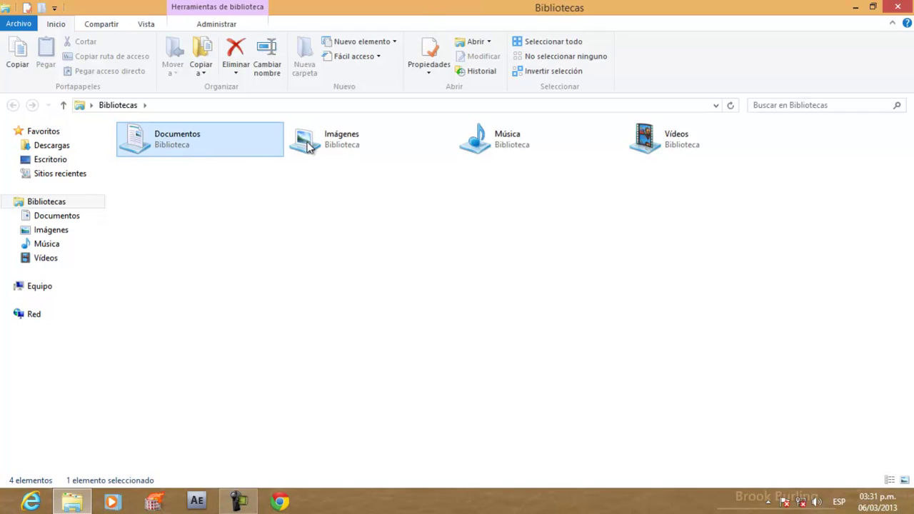
left_click(279, 220)
right_click(276, 215)
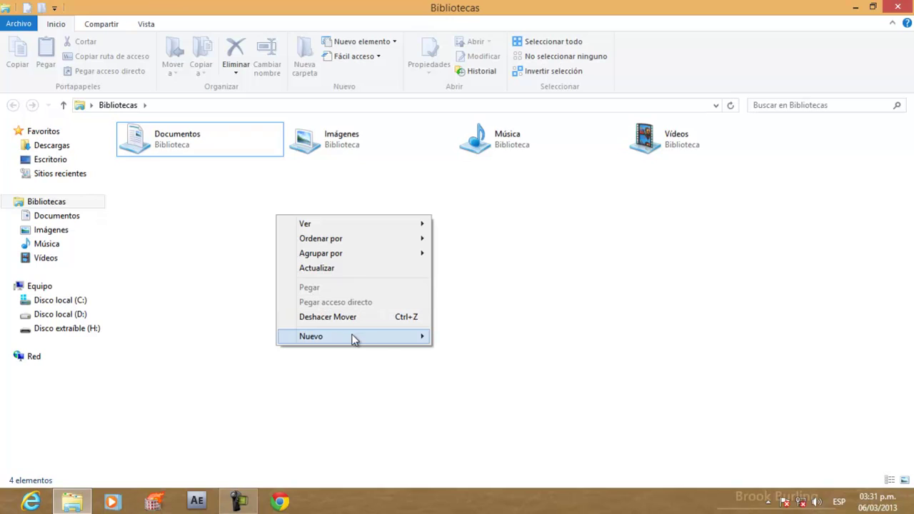
mouse_move(404, 340)
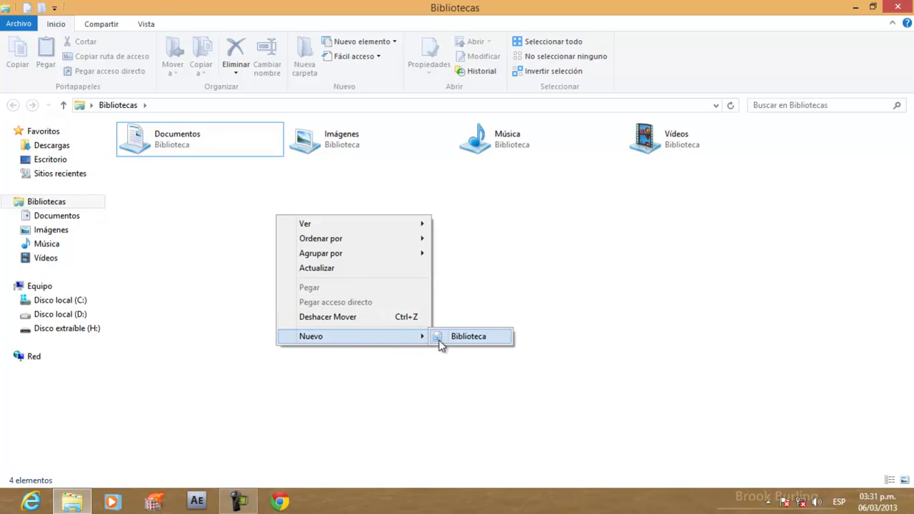
left_click(495, 286)
Go to the Vídeos library and view which programs the Reggaeton Mix MP3 can be opened with.
left_click(55, 262)
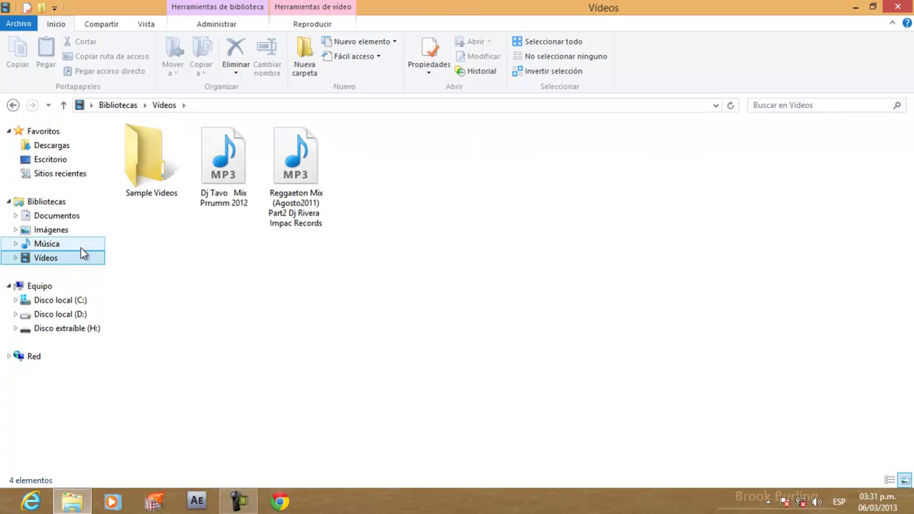
left_click(224, 157)
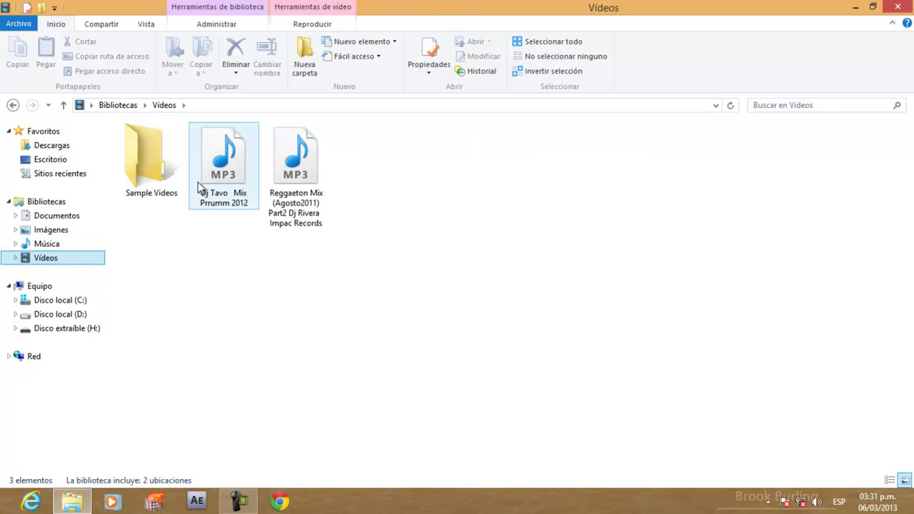
left_click(289, 159)
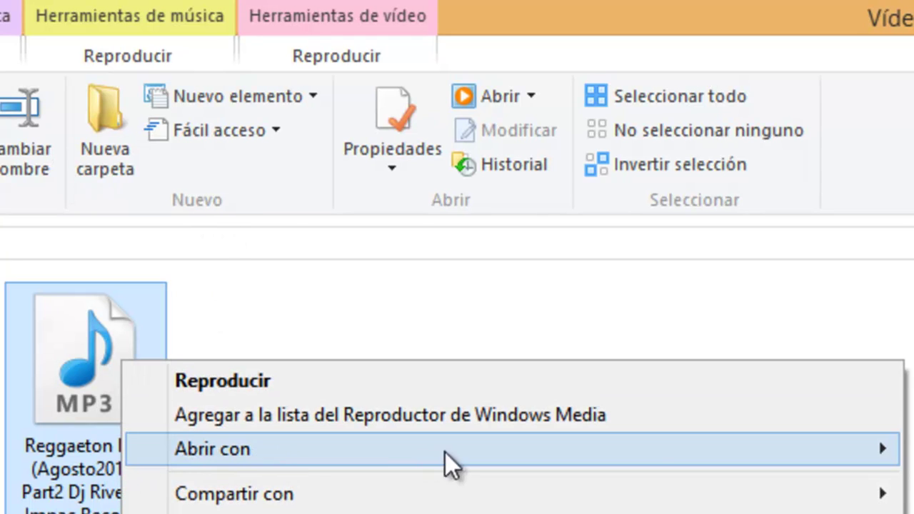
mouse_move(785, 452)
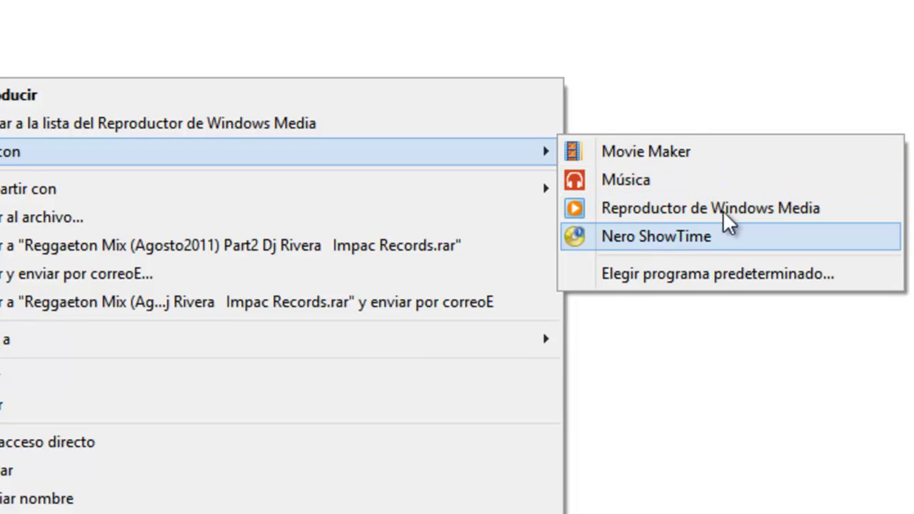
left_click(691, 115)
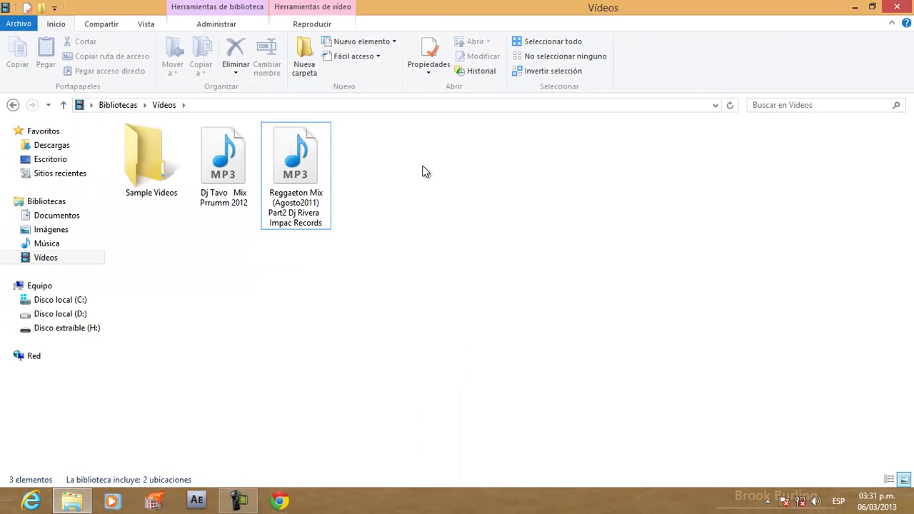
Select the Reggaeton Mix MP3 and view the program choices of the ribbon's Abrir command without choosing one.
left_click(322, 165)
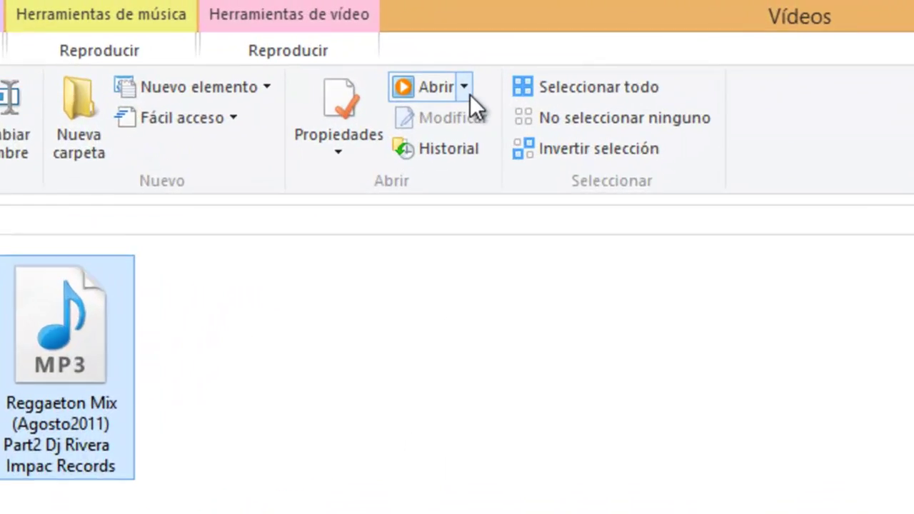
left_click(468, 91)
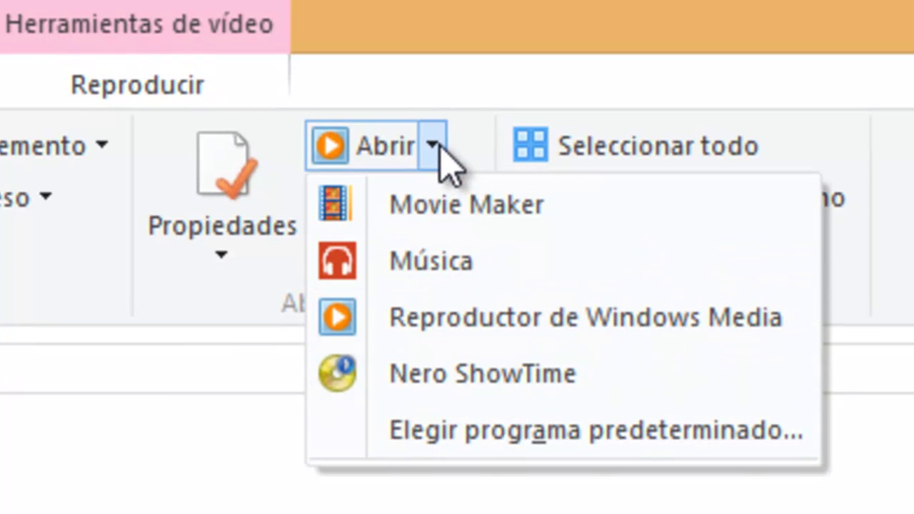
left_click(433, 146)
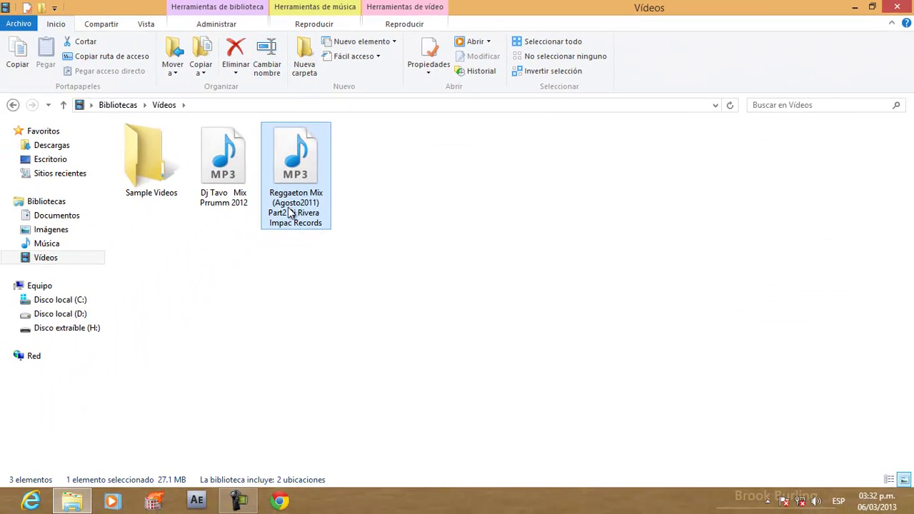
Open the Reggaeton Mix MP3's name for editing and confirm it without entering a new name.
mouse_move(299, 211)
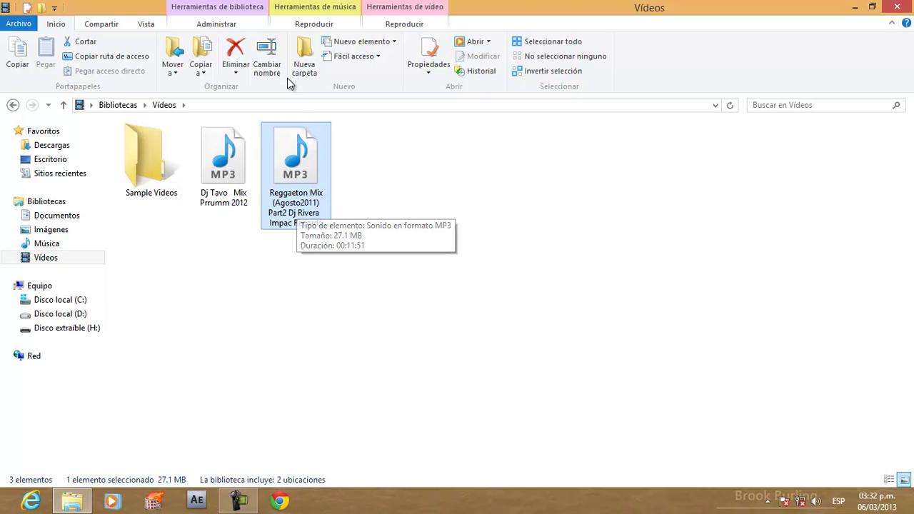
left_click(266, 57)
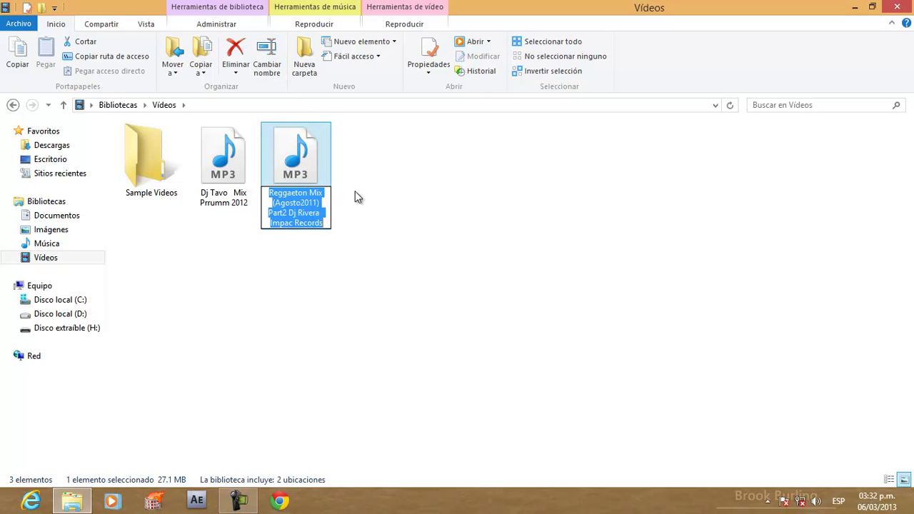
key("Return")
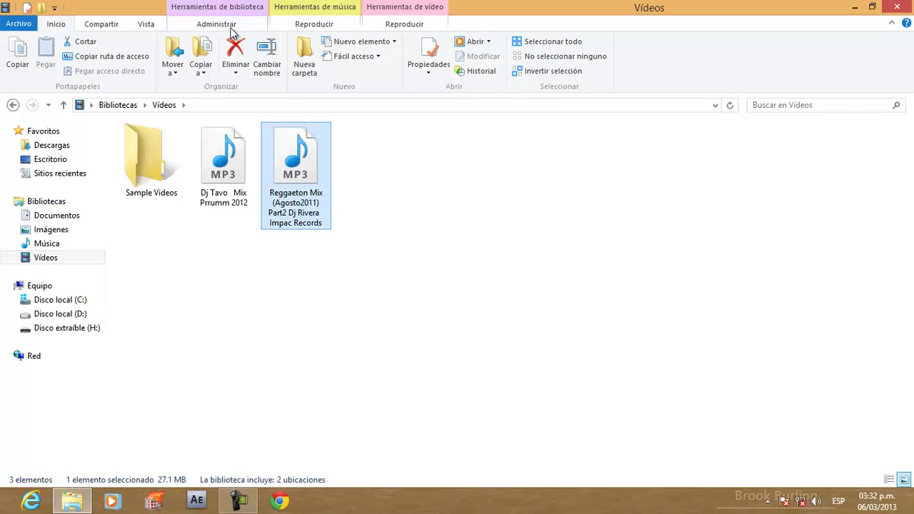
Examine the music playback, video playback and library management commands offered for the selected MP3.
left_click(254, 28)
left_click(303, 26)
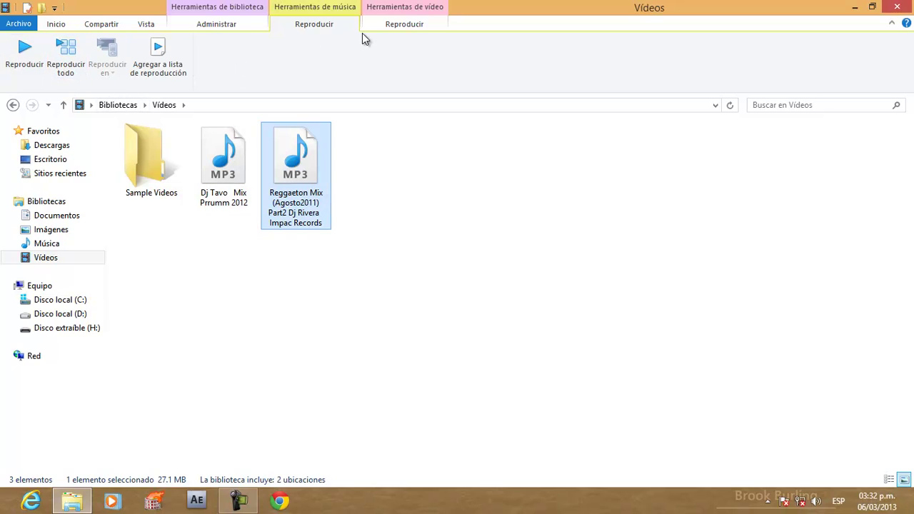
left_click(391, 27)
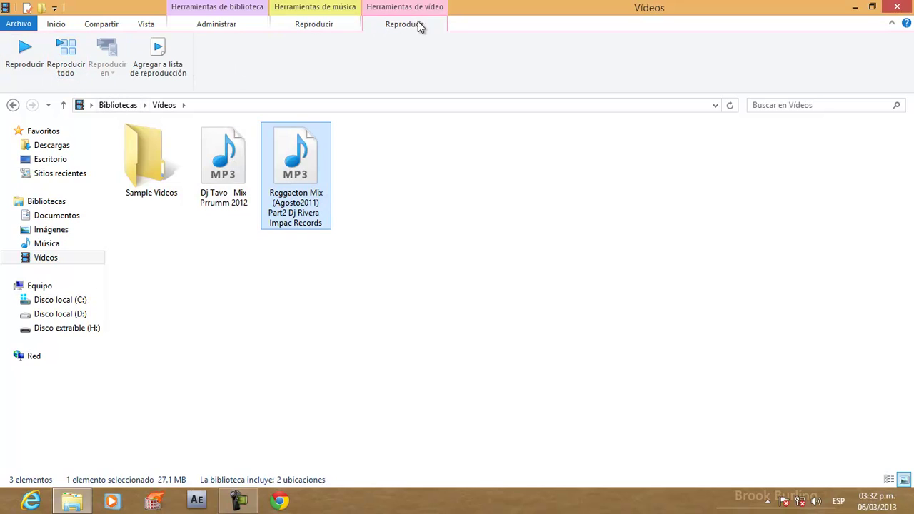
left_click(213, 25)
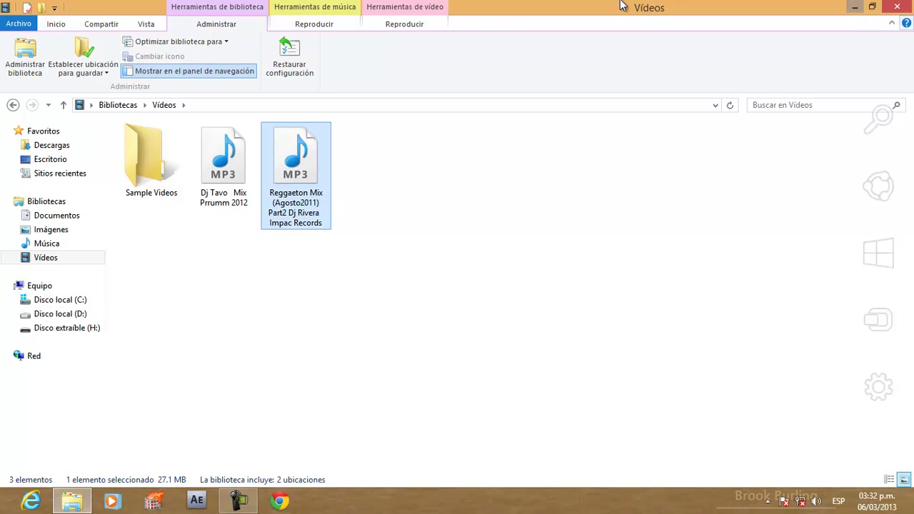
Restore the Vídeos window to its smaller size and maximize it again.
double_click(480, 5)
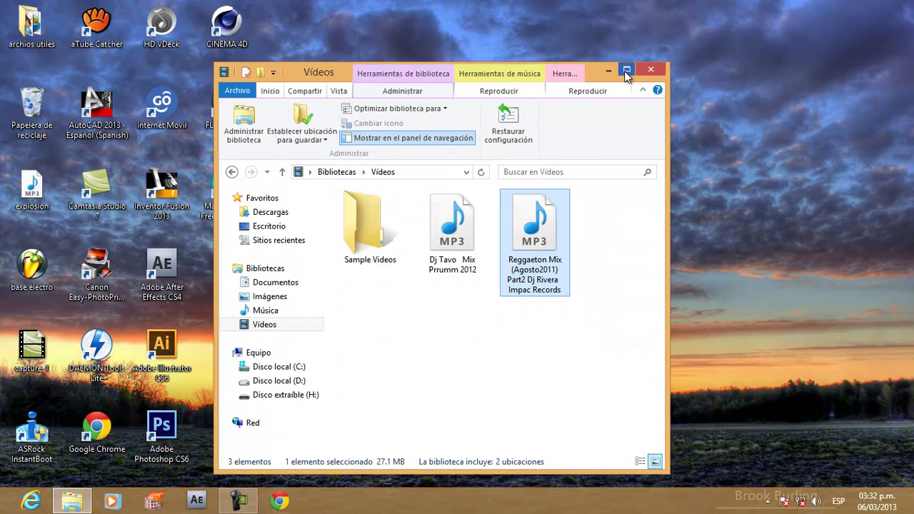
left_click(627, 70)
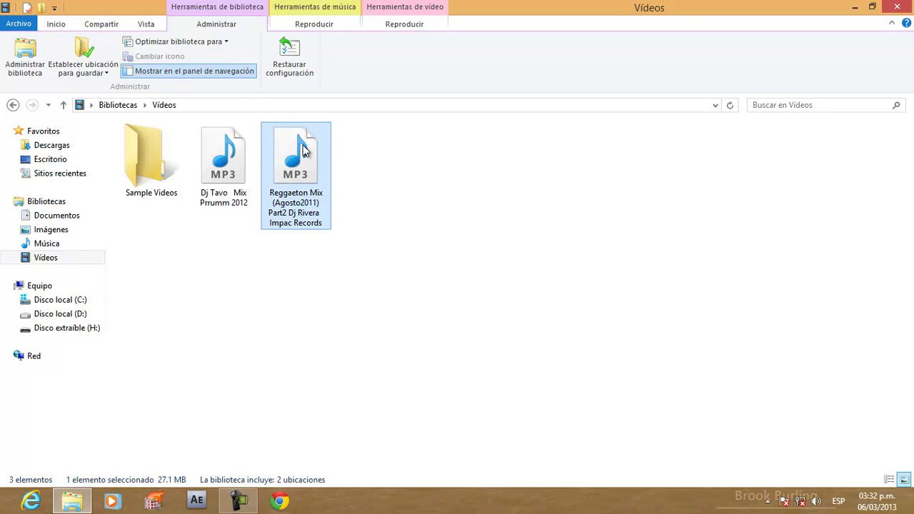
Open the selected Reggaeton Mix MP3 in the media player, mute its playback and close the player.
left_click(311, 23)
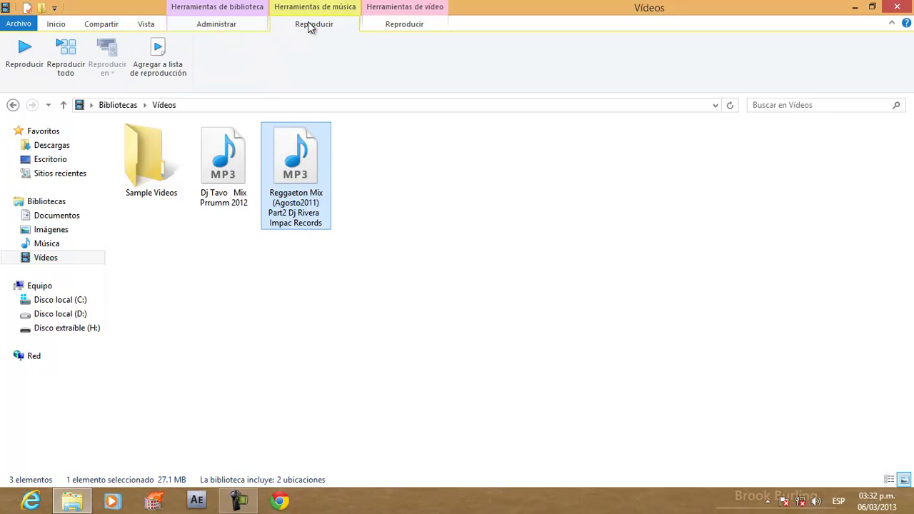
left_click(60, 26)
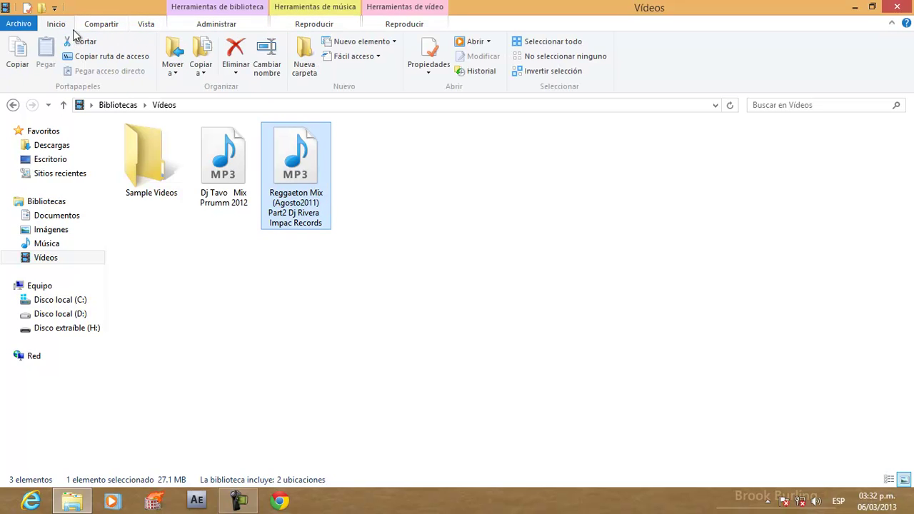
left_click(469, 43)
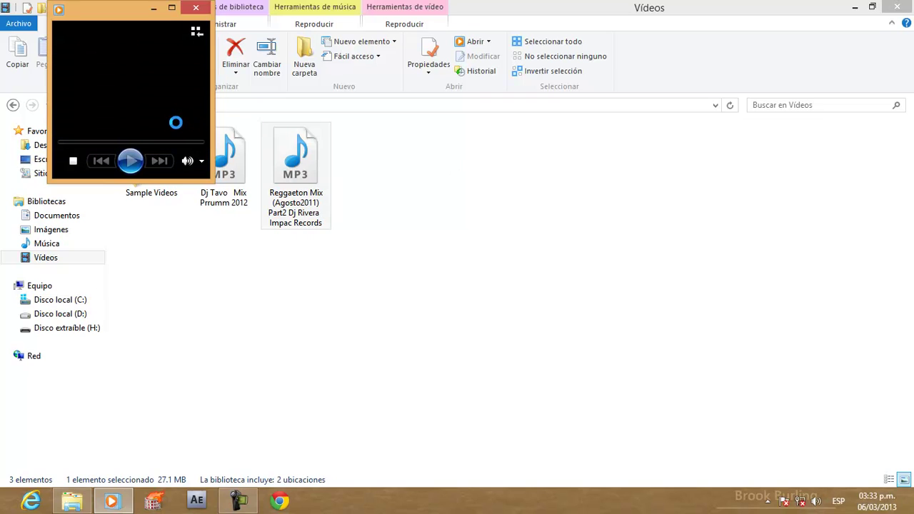
left_click(188, 161)
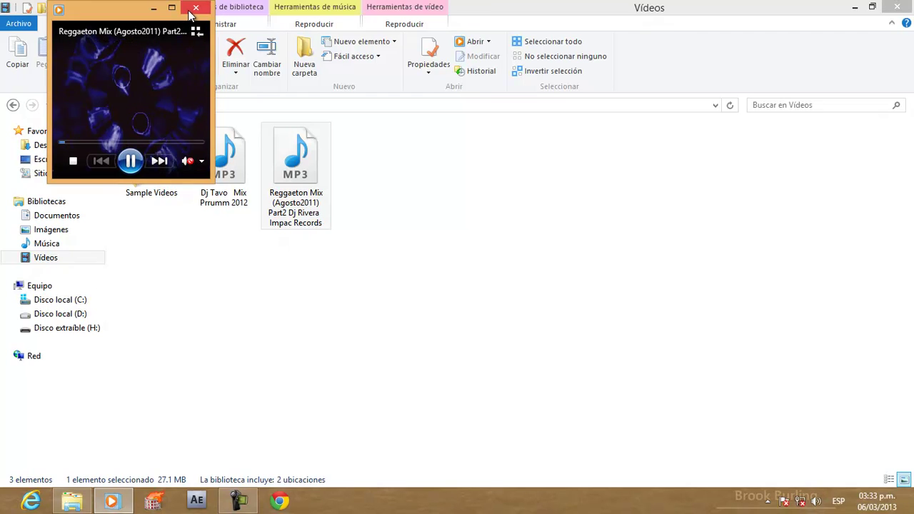
left_click(255, 85)
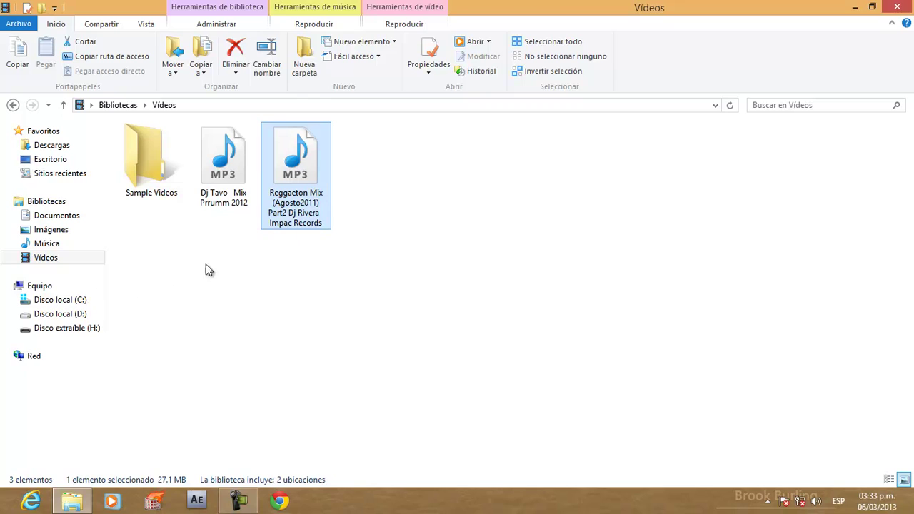
Browse to the Usuarios folder on Disco local (D:) and minimize the window to show the desktop.
left_click(75, 314)
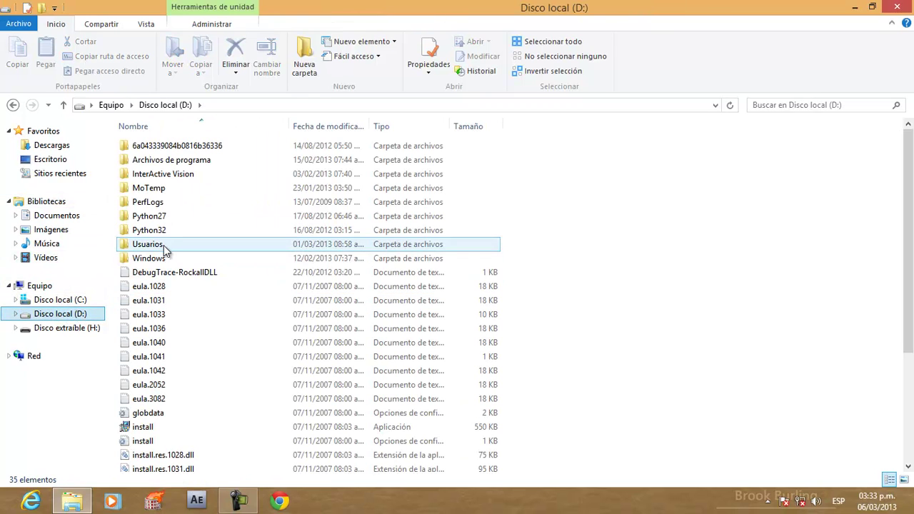
left_click(160, 246)
double_click(160, 246)
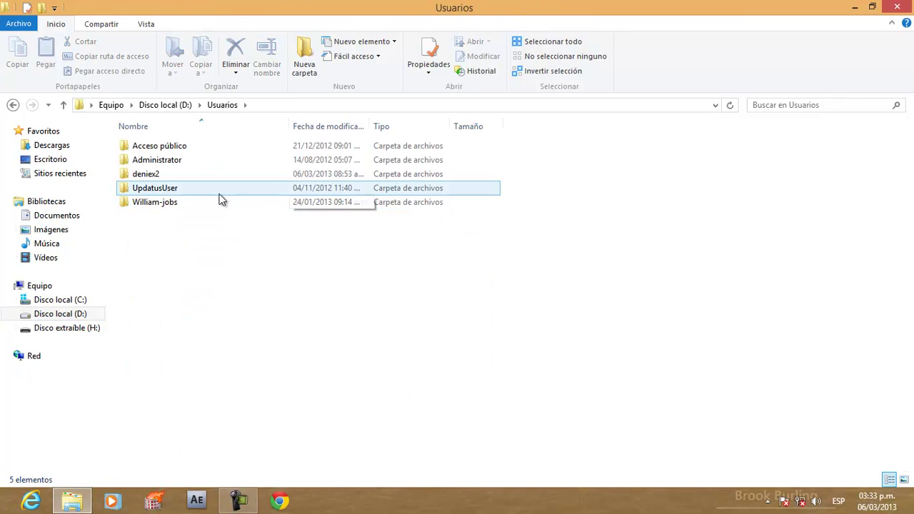
left_click(856, 6)
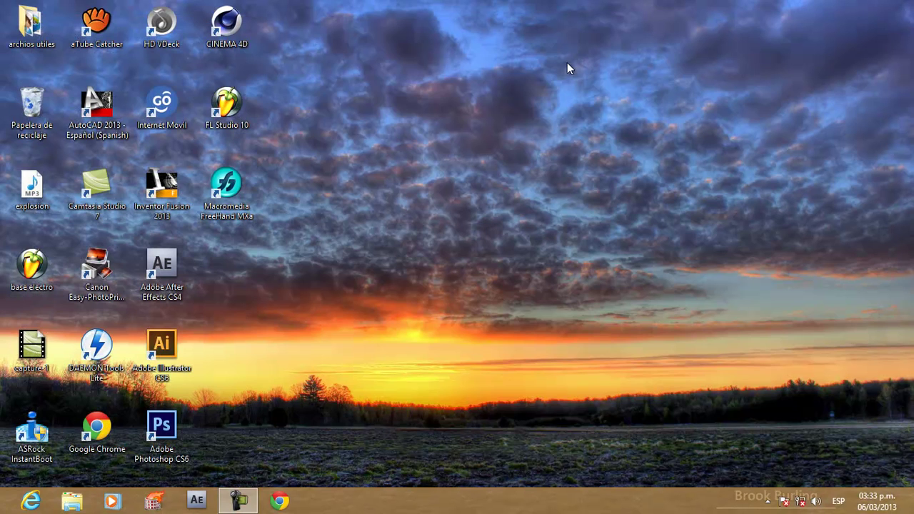
Open the archios utiles folder from the desktop and look through its folders and files.
double_click(30, 28)
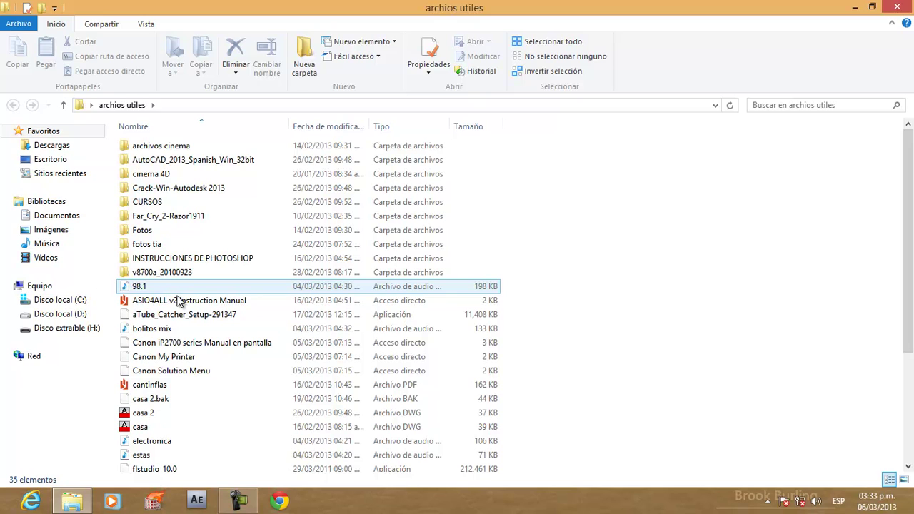
scroll(213, 236, "down", 2)
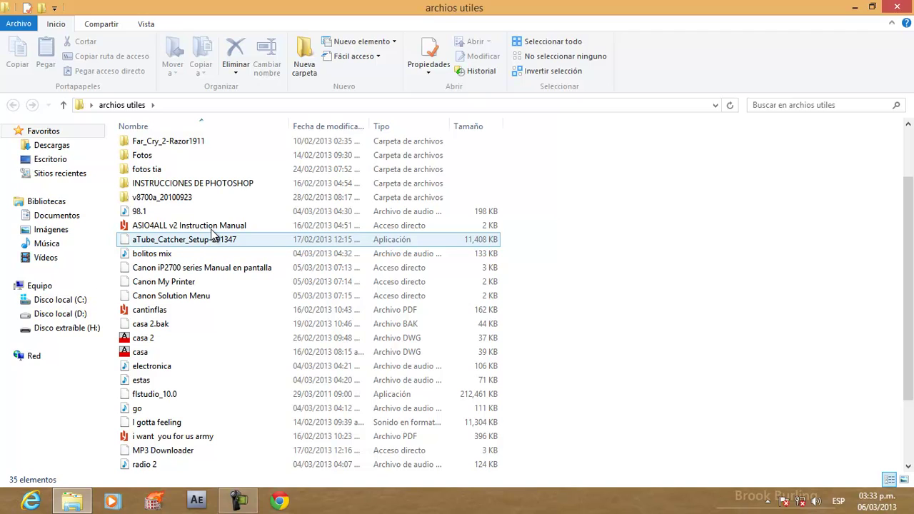
scroll(316, 187, "up", 1)
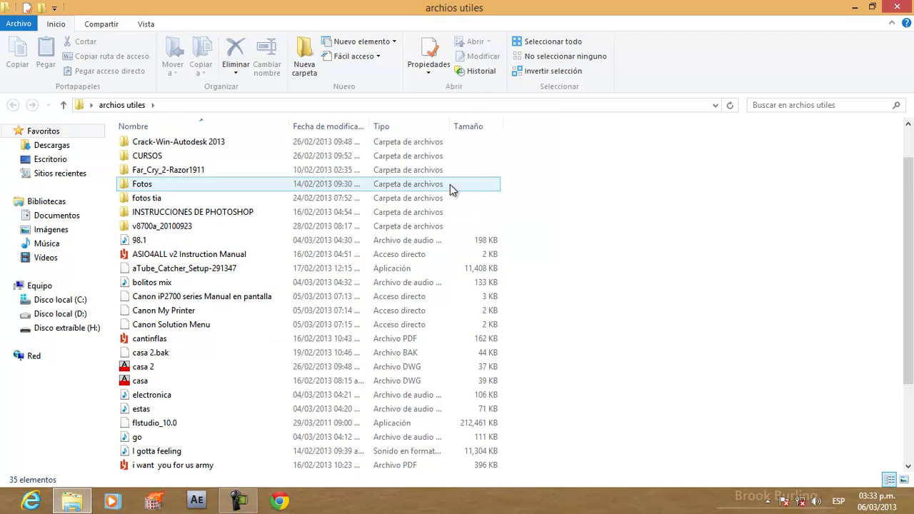
scroll(229, 187, "up", 1)
scroll(220, 192, "down", 1)
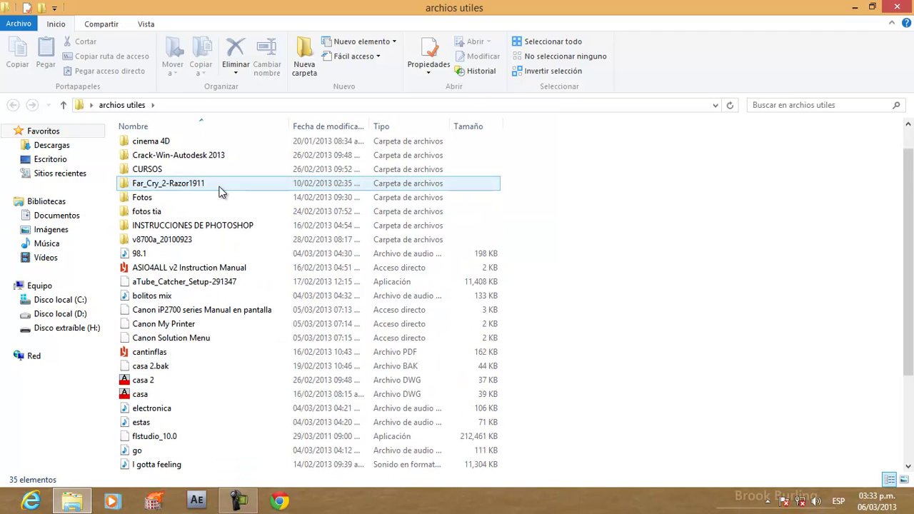
scroll(214, 191, "down", 3)
scroll(171, 215, "up", 4)
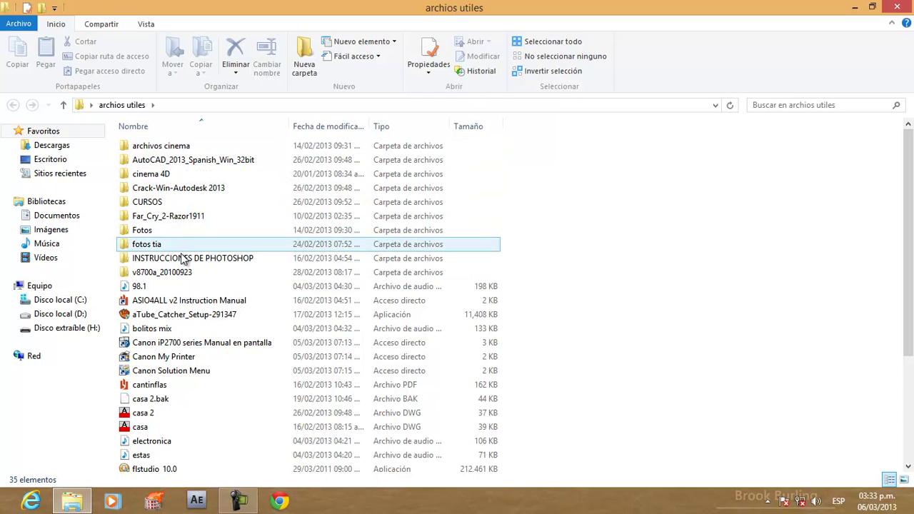
scroll(207, 225, "down", 3)
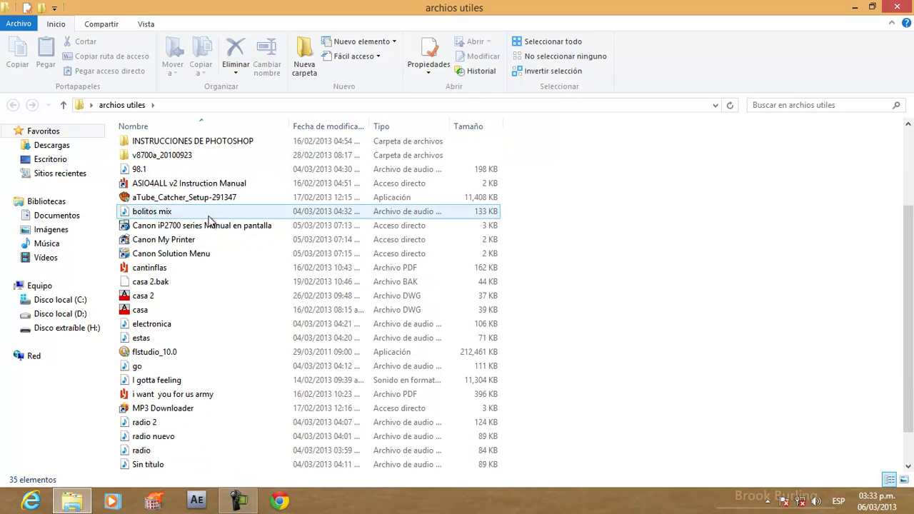
scroll(210, 214, "up", 3)
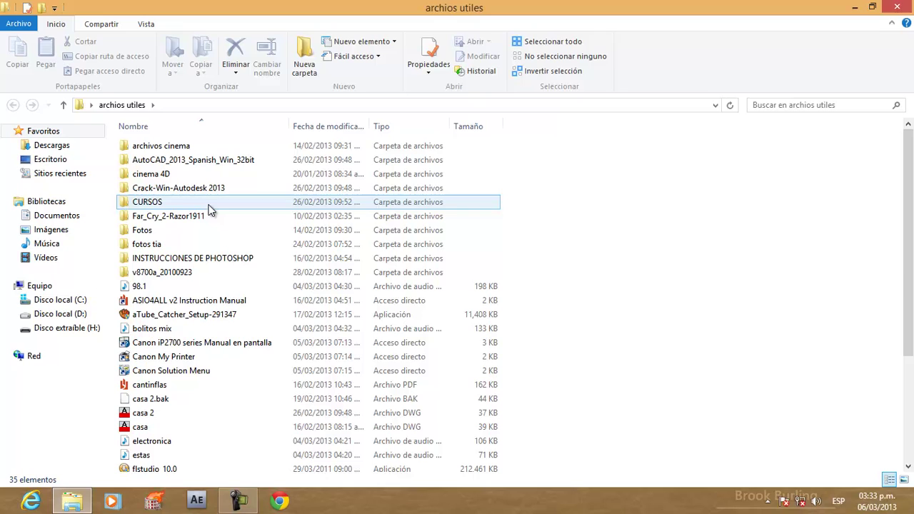
Open the Aros de luz video in the CURSOS folder's Secretos de Photoshop II subfolder and close the full-screen video app.
double_click(170, 204)
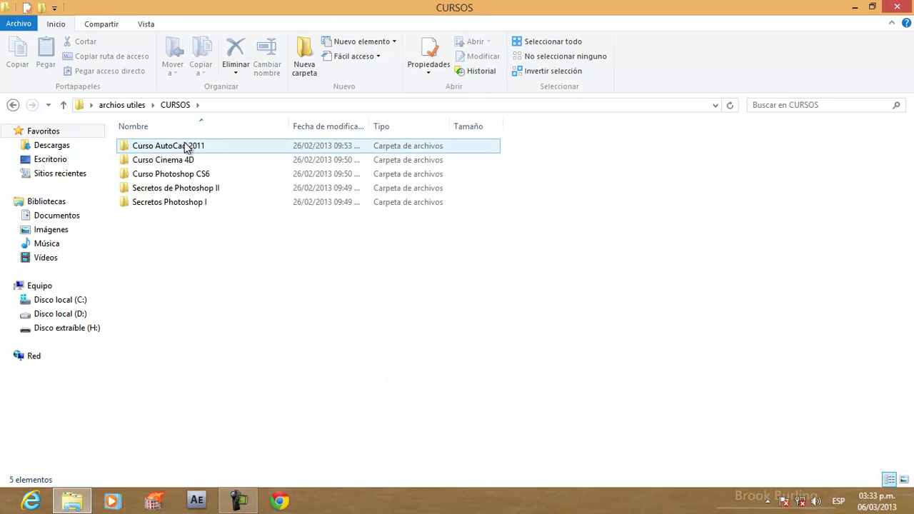
left_click(210, 191)
double_click(211, 192)
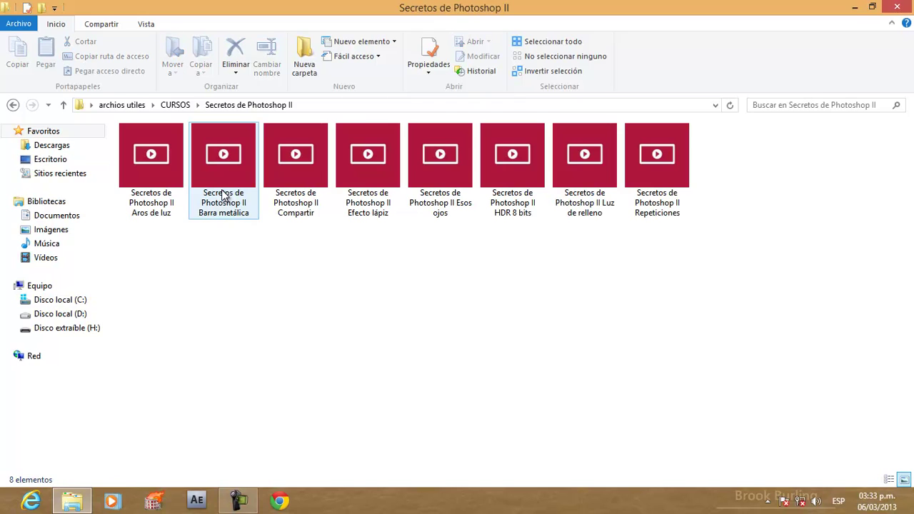
left_click(161, 163)
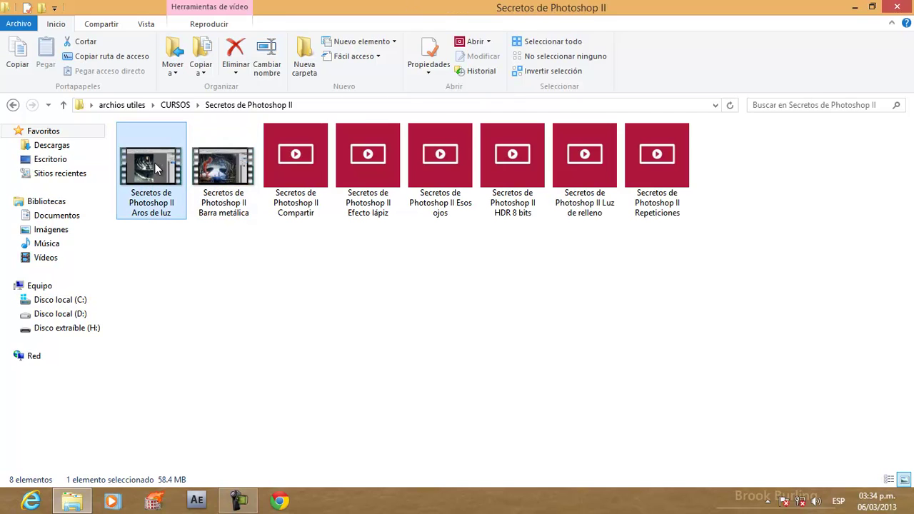
double_click(154, 163)
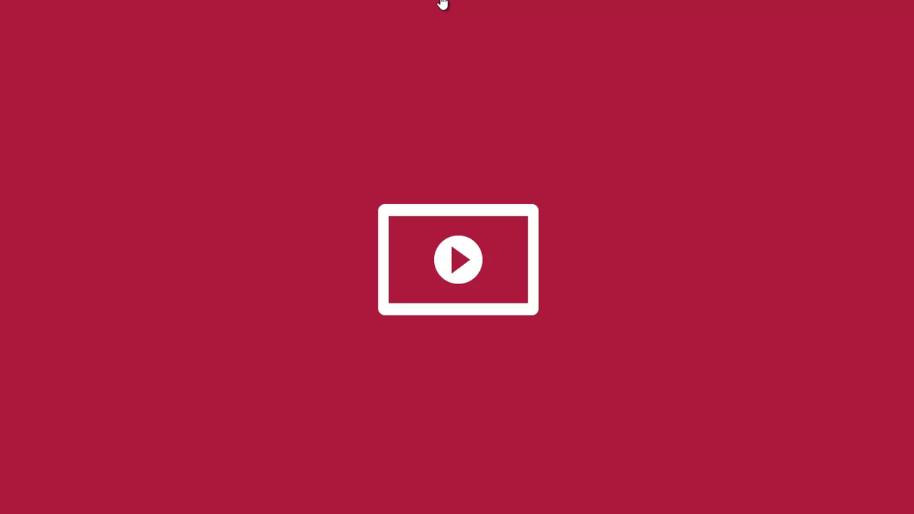
left_click_drag(442, 7, 429, 379)
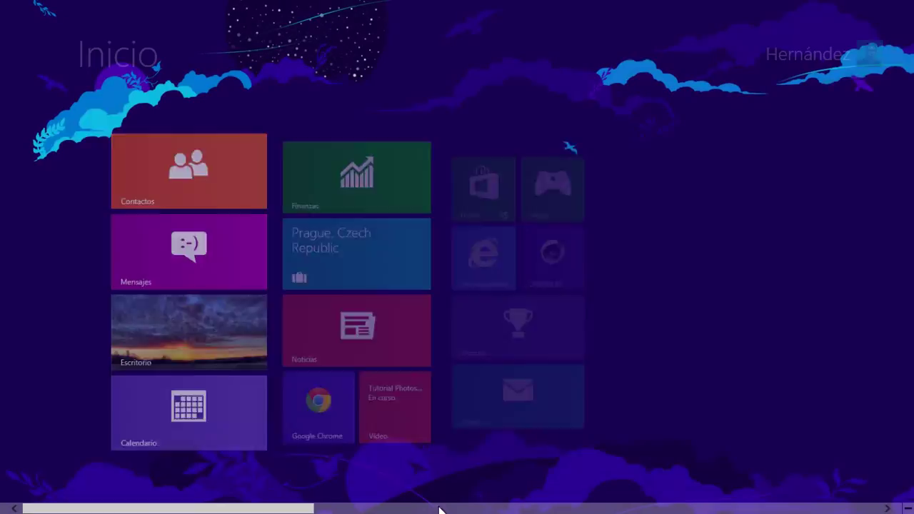
Look through the Start screen's app tiles and return to the desktop to close the Secretos de Photoshop II window.
scroll(562, 135, "down", 4)
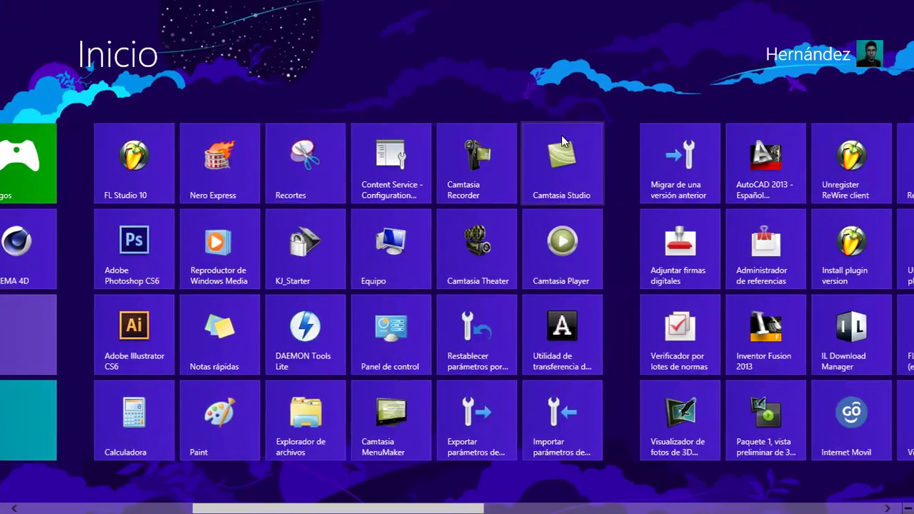
scroll(561, 135, "up", 2)
scroll(562, 135, "down", 5)
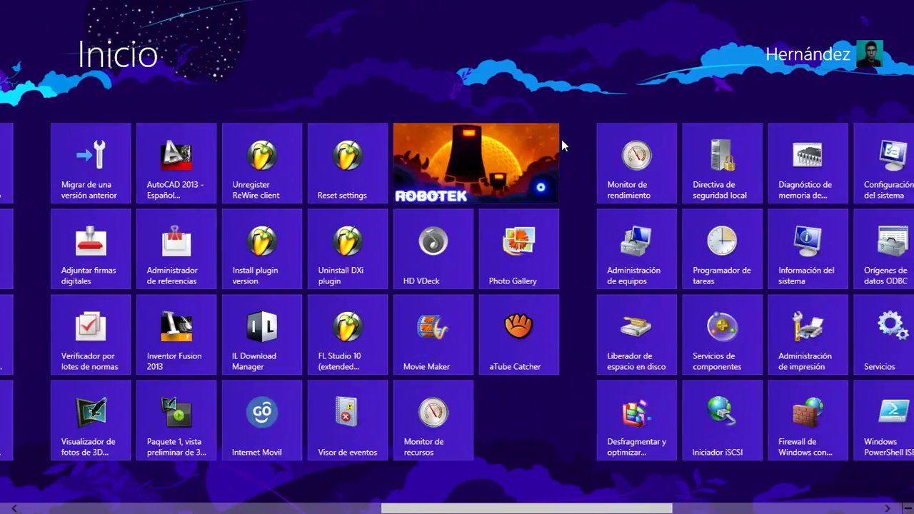
scroll(561, 140, "up", 5)
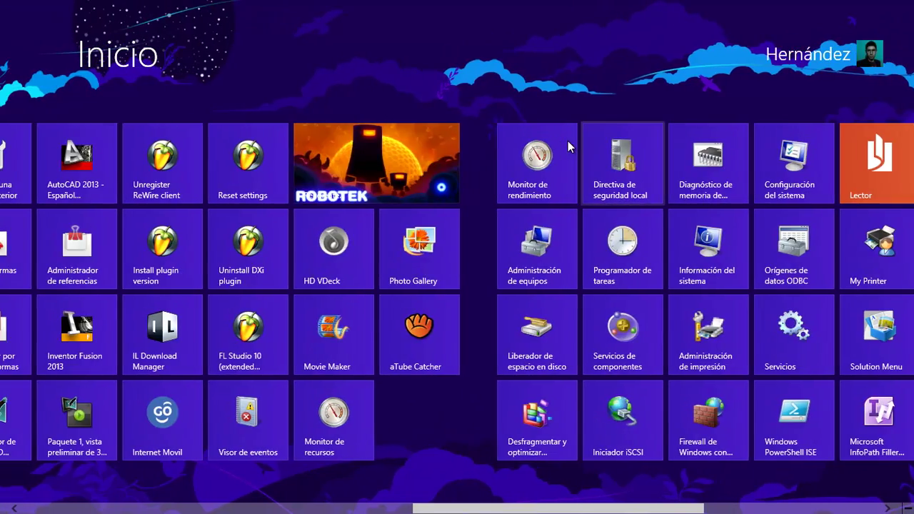
scroll(568, 140, "up", 5)
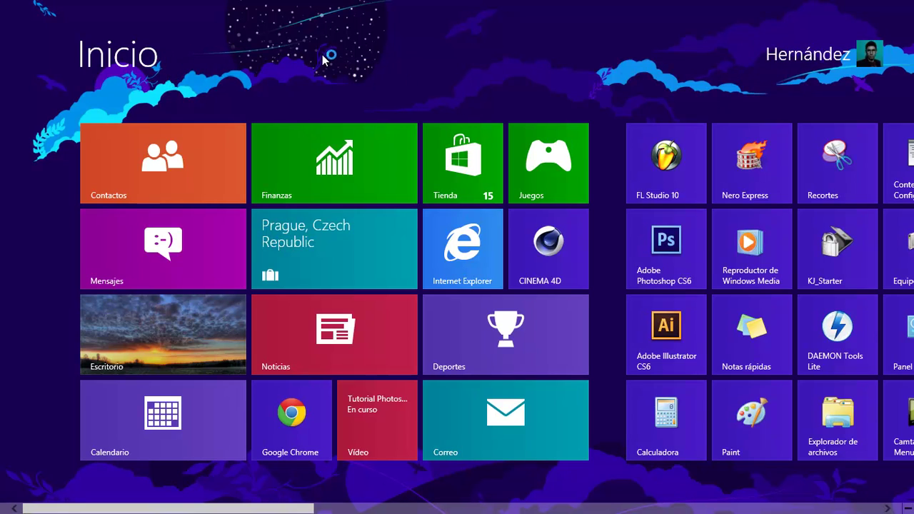
left_click(174, 328)
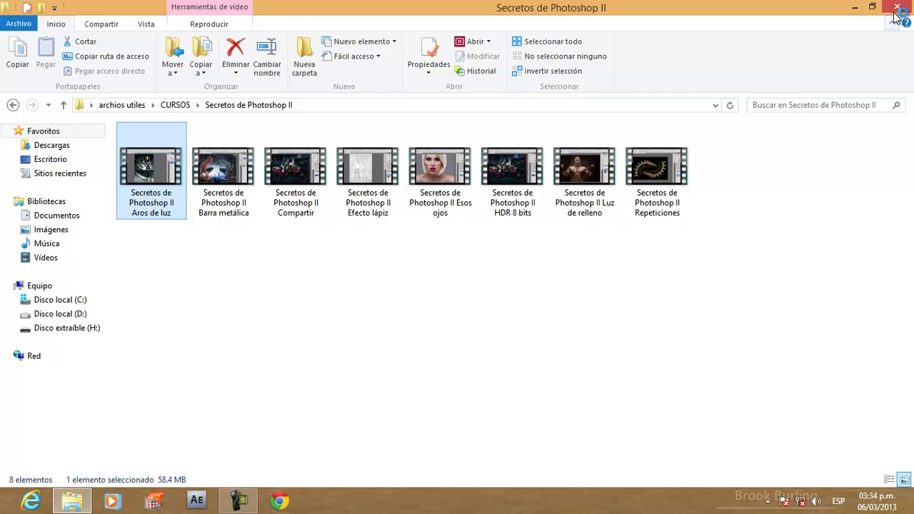
left_click(884, 12)
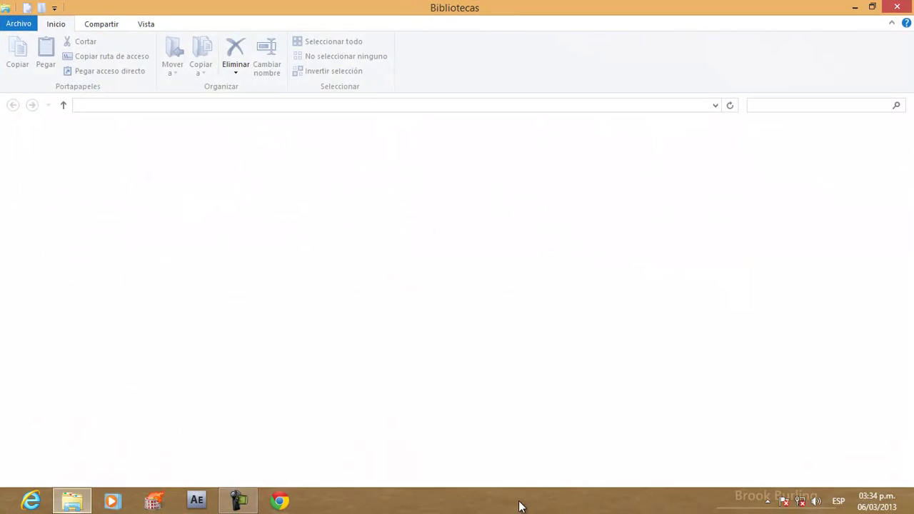
Restore the Bibliotecas window, snap it in turn to the upper, left and right screen edges, and close it.
left_click(872, 6)
left_click_drag(471, 82, 524, 111)
left_click_drag(523, 148, 512, 4)
left_click_drag(687, 6, 1, 93)
left_click_drag(171, 30, 897, 171)
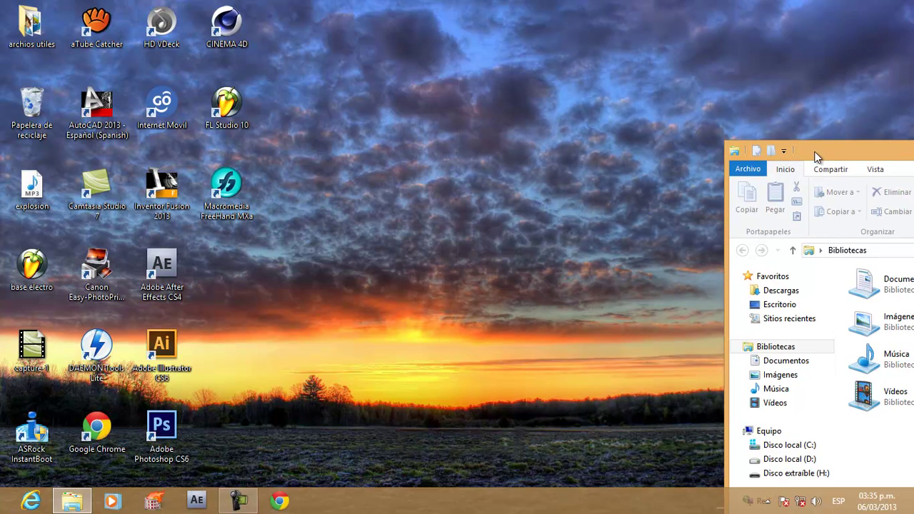
left_click_drag(816, 158, 913, 150)
left_click_drag(763, 14, 541, 41)
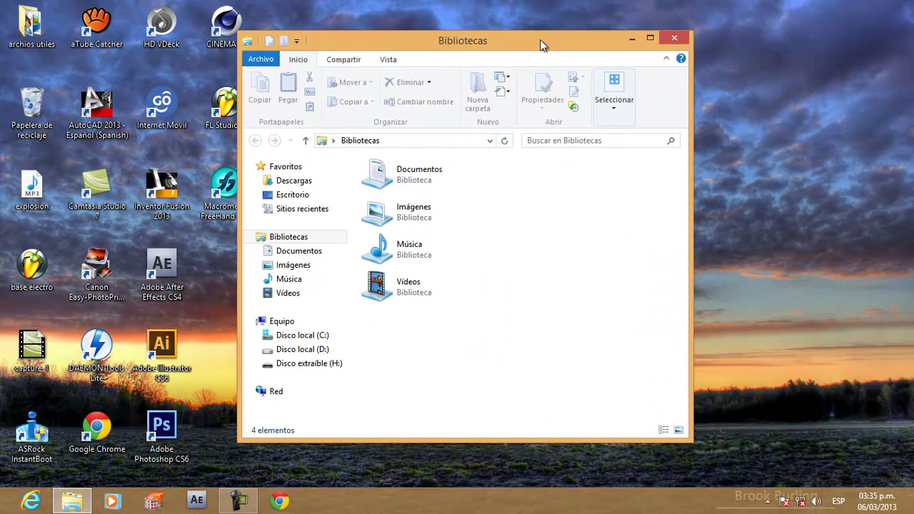
left_click(674, 40)
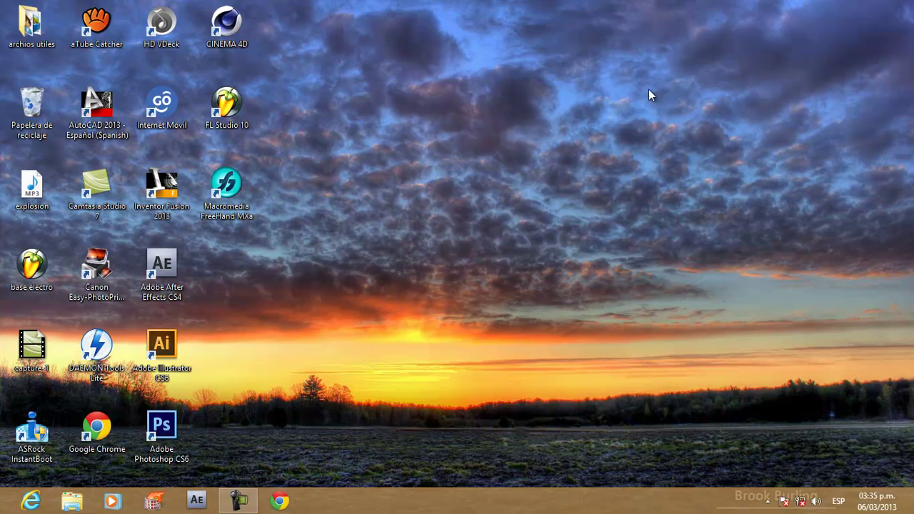